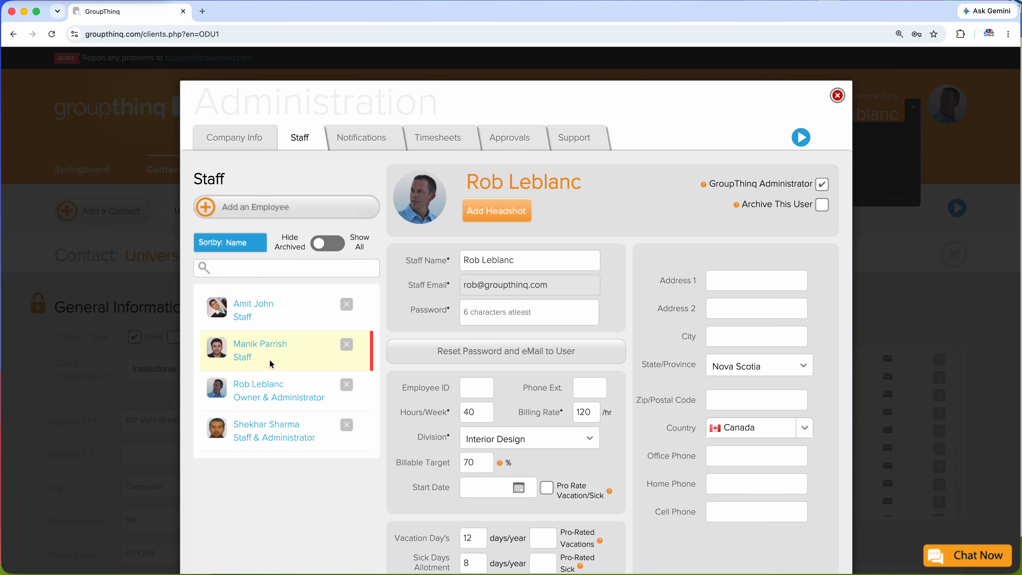
Open the staff profile of the Owner & Administrator and inspect its Password field without changing it.
left_click(279, 387)
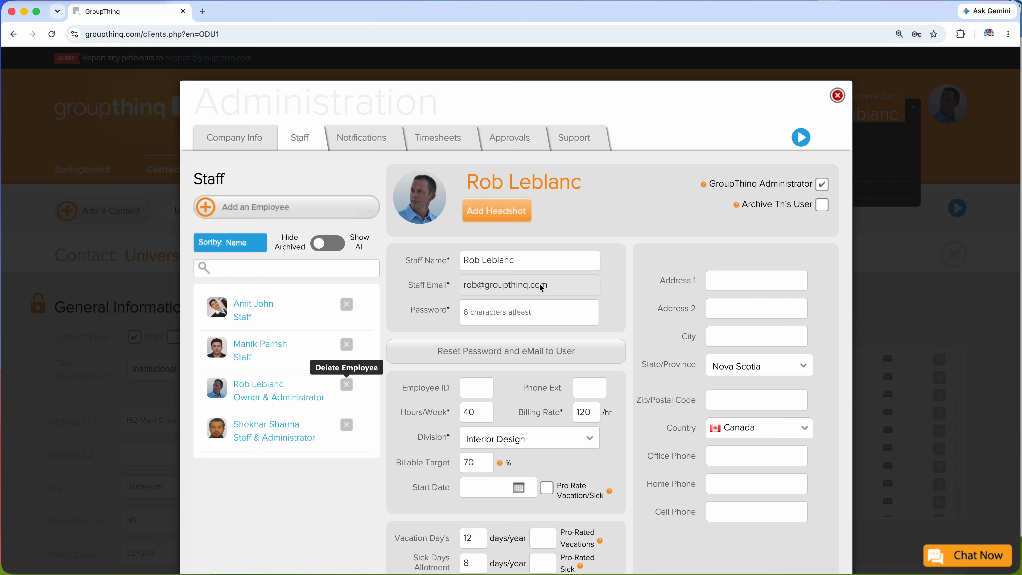
left_click(545, 313)
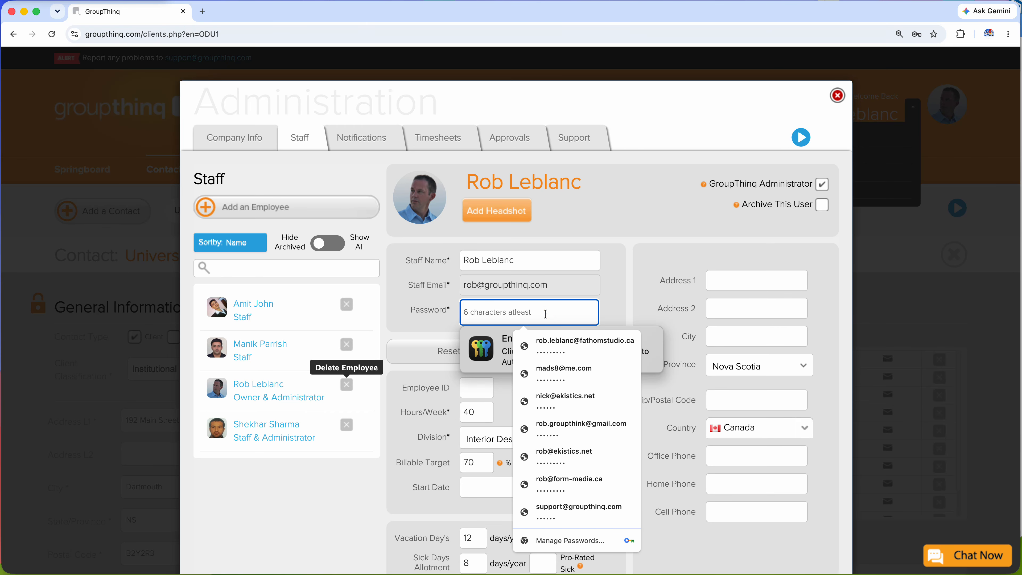
left_click(644, 247)
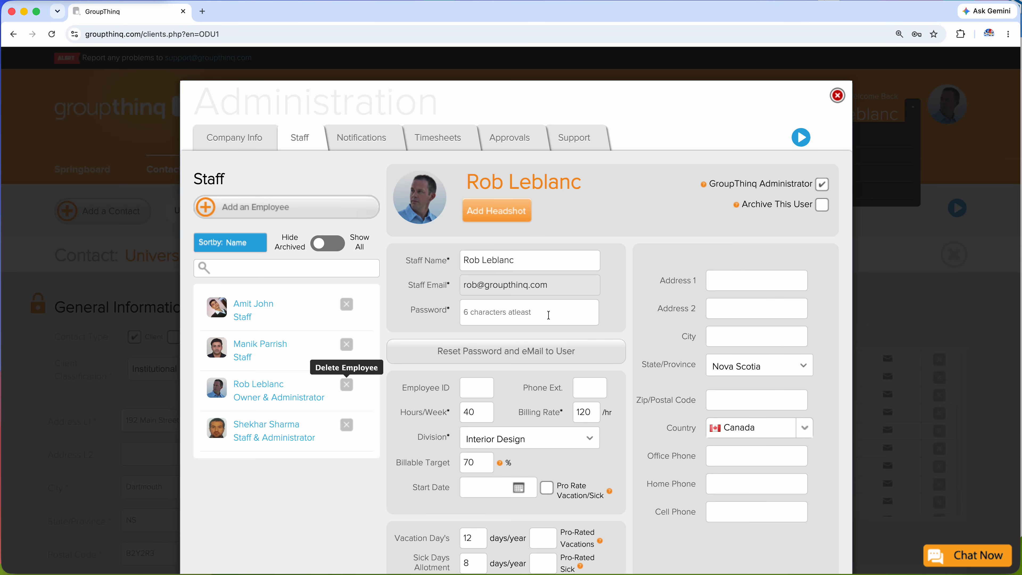
Review the owner's Hours/Week, Billing Rate and Billable Target fields and the available Division choices.
scroll(537, 354, "down", 2)
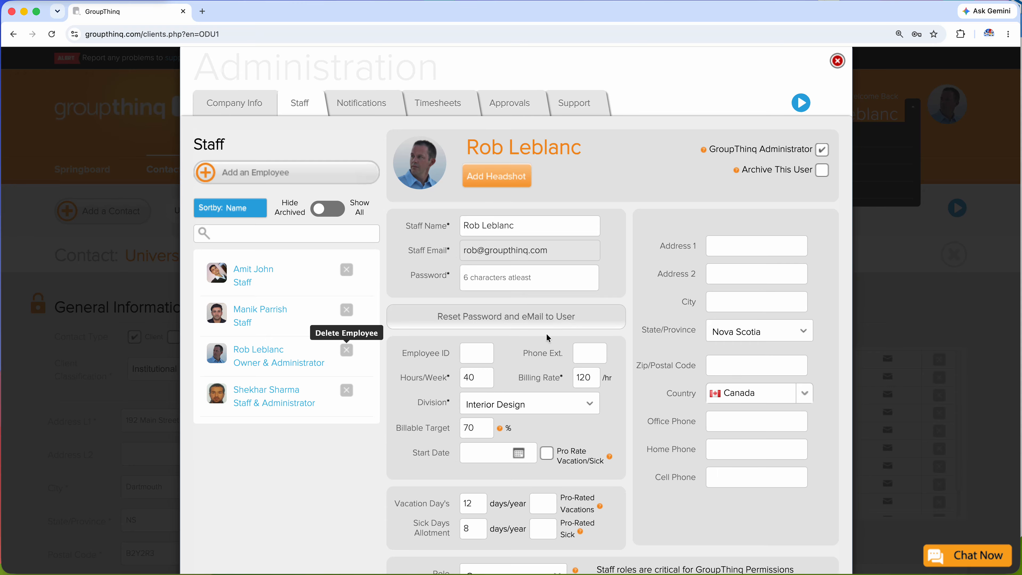
scroll(548, 338, "down", 3)
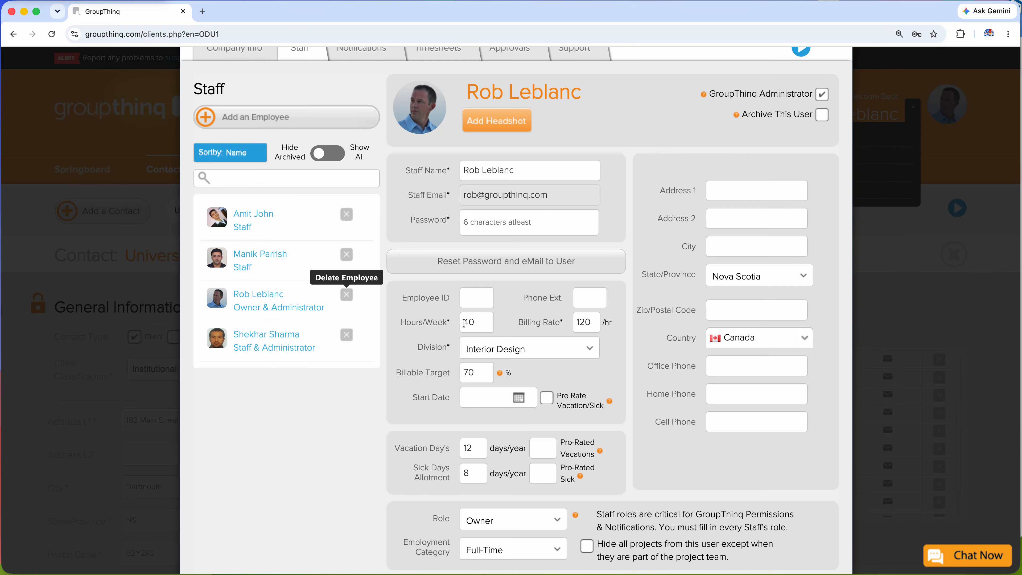
left_click_drag(445, 321, 471, 321)
left_click(502, 324)
left_click(541, 349)
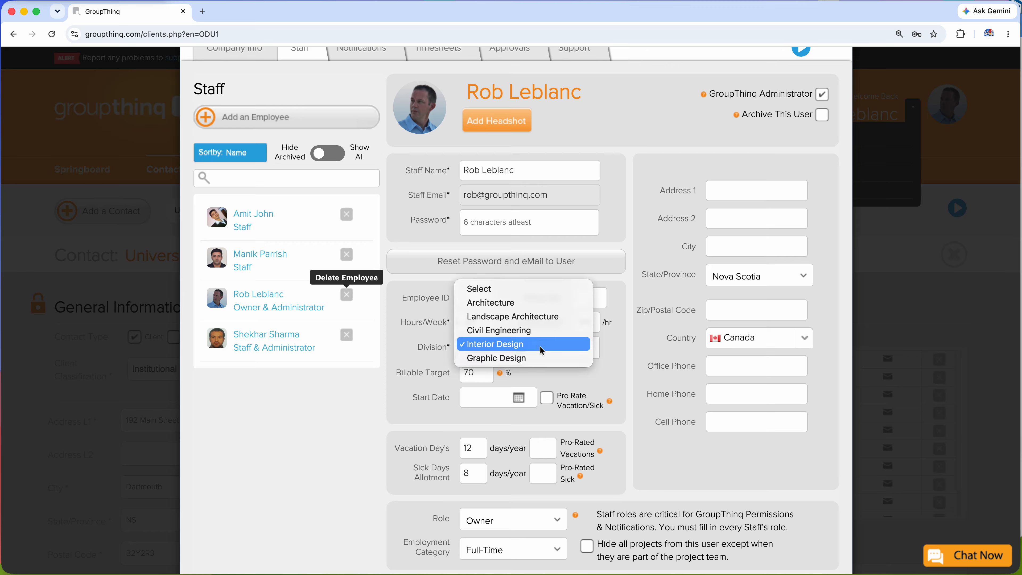
left_click(599, 338)
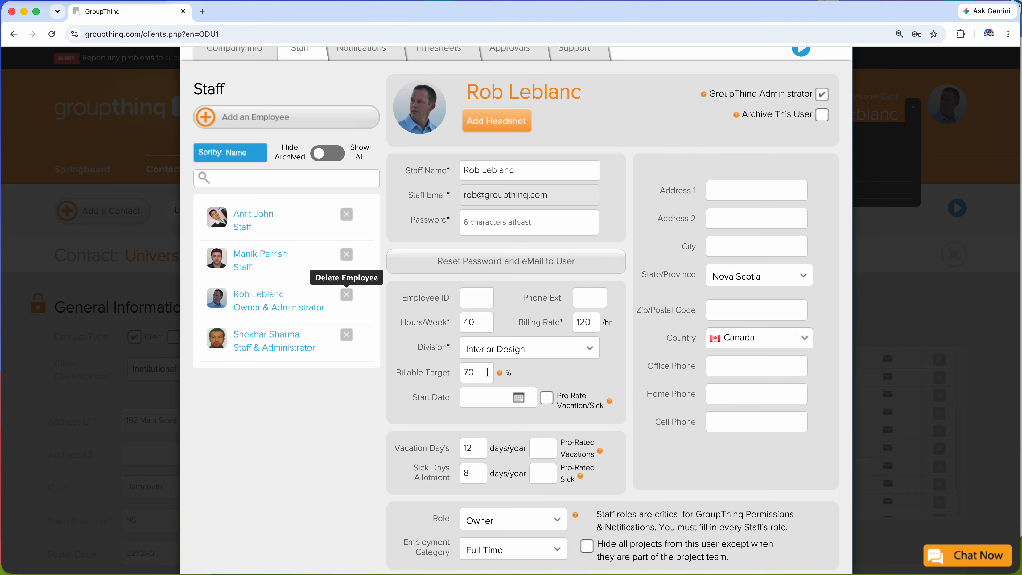
mouse_move(500, 374)
Review the roles available for the staff member, keeping Owner selected.
scroll(582, 400, "down", 3)
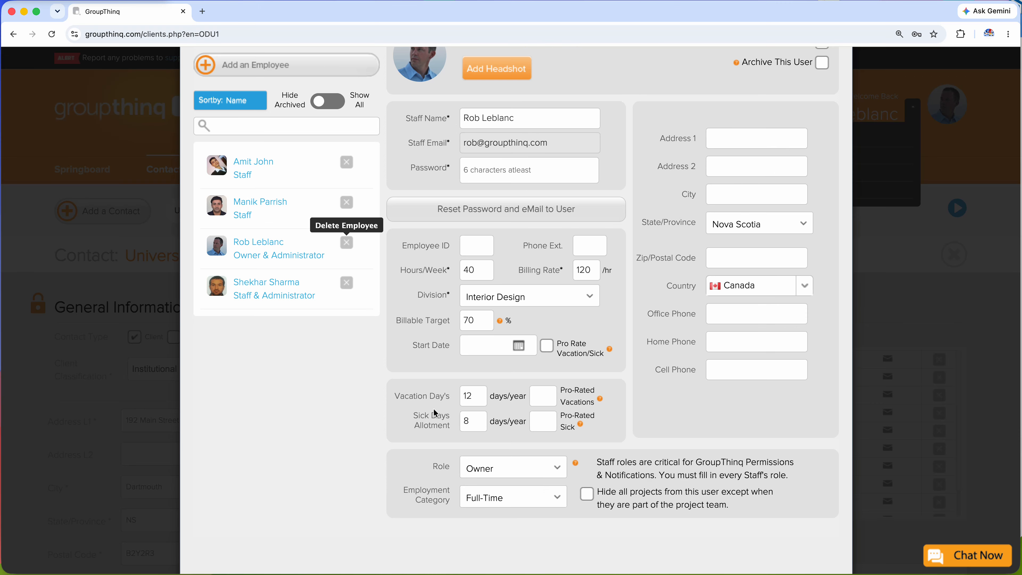
left_click(557, 470)
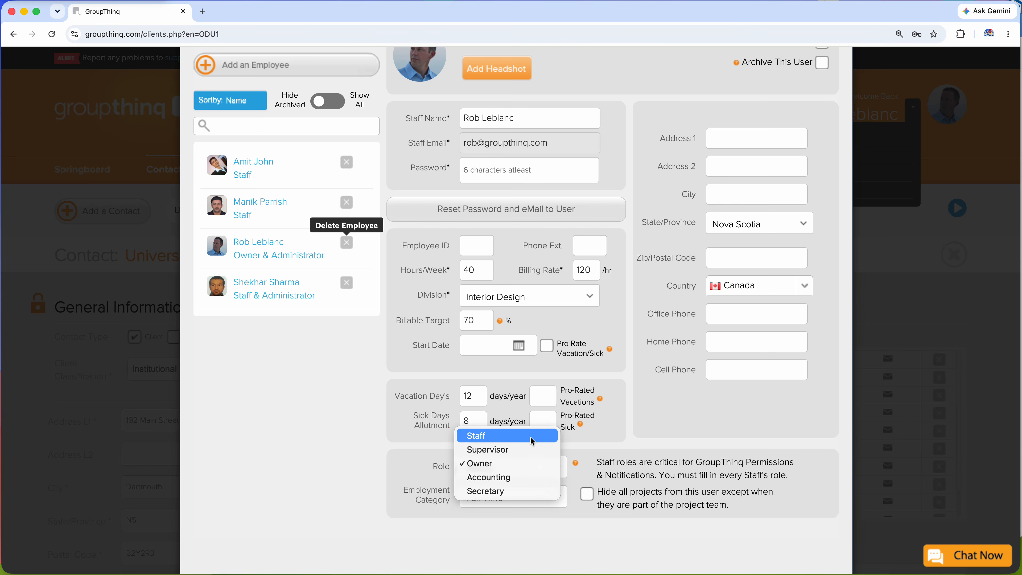
left_click(630, 435)
Examine the role-based page permissions and the timesheet, vacation and expense approval settings under Approvals.
scroll(629, 436, "up", 5)
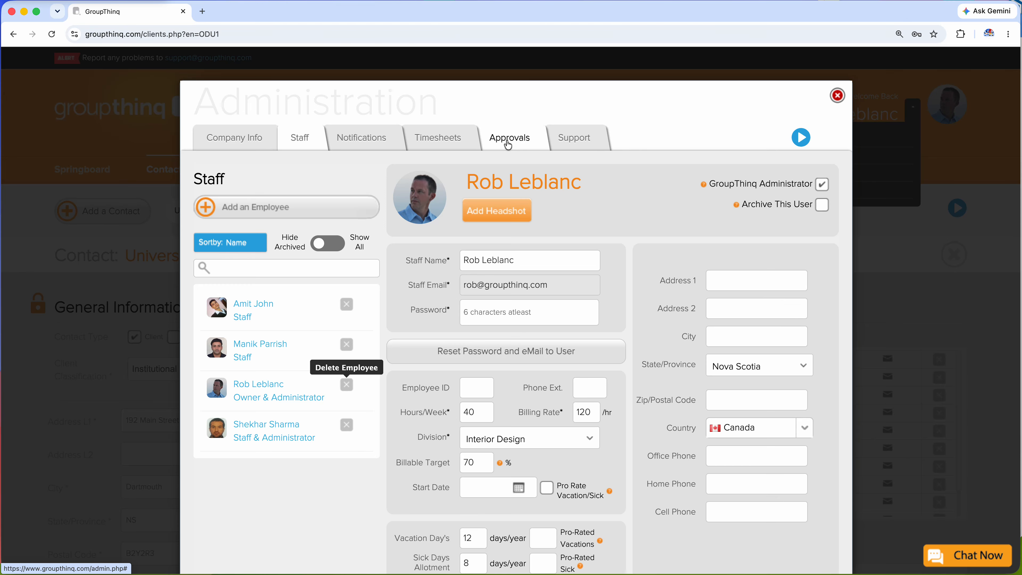
left_click(499, 145)
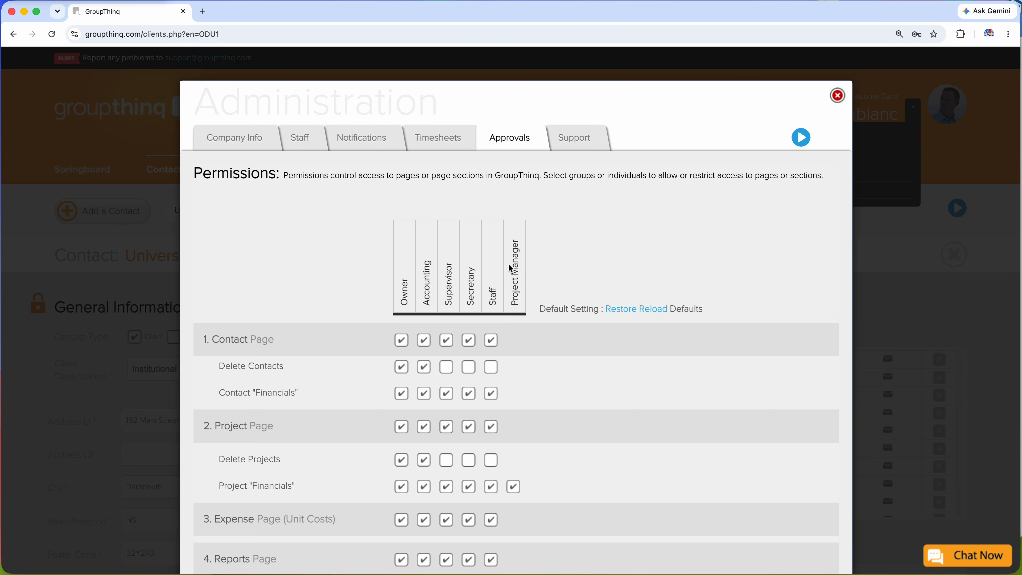
scroll(522, 263, "down", 6)
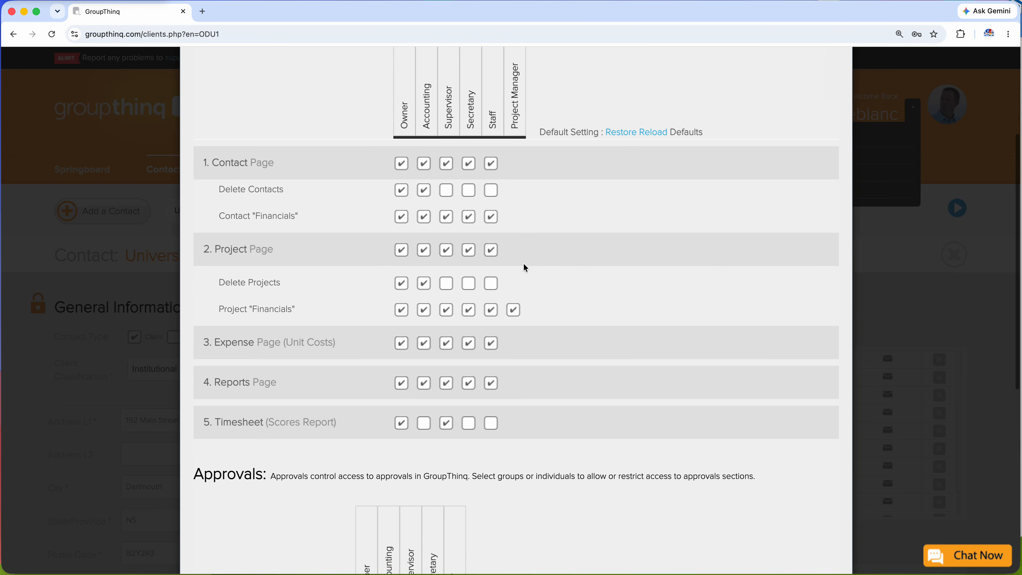
scroll(525, 266, "down", 5)
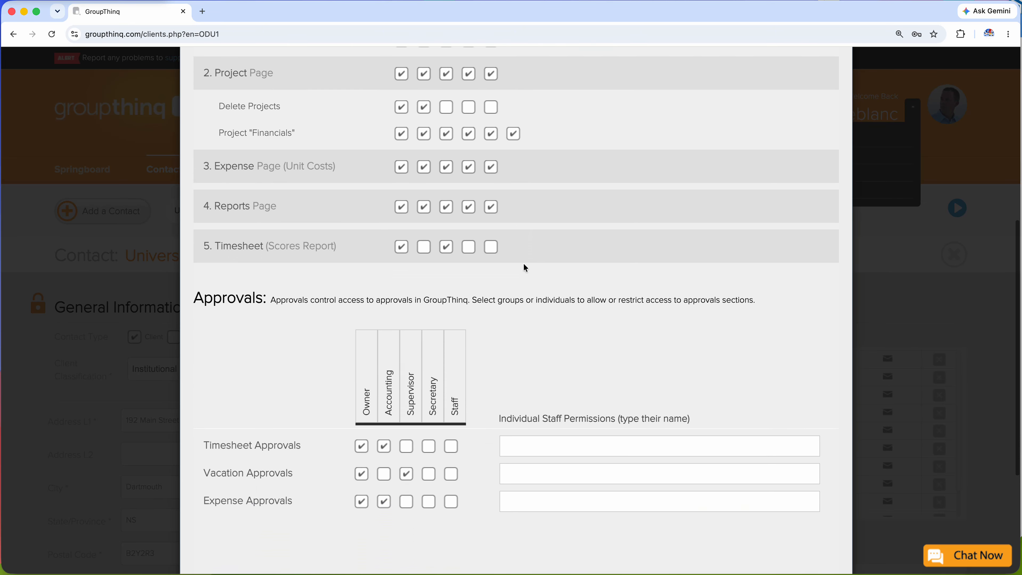
scroll(524, 264, "up", 10)
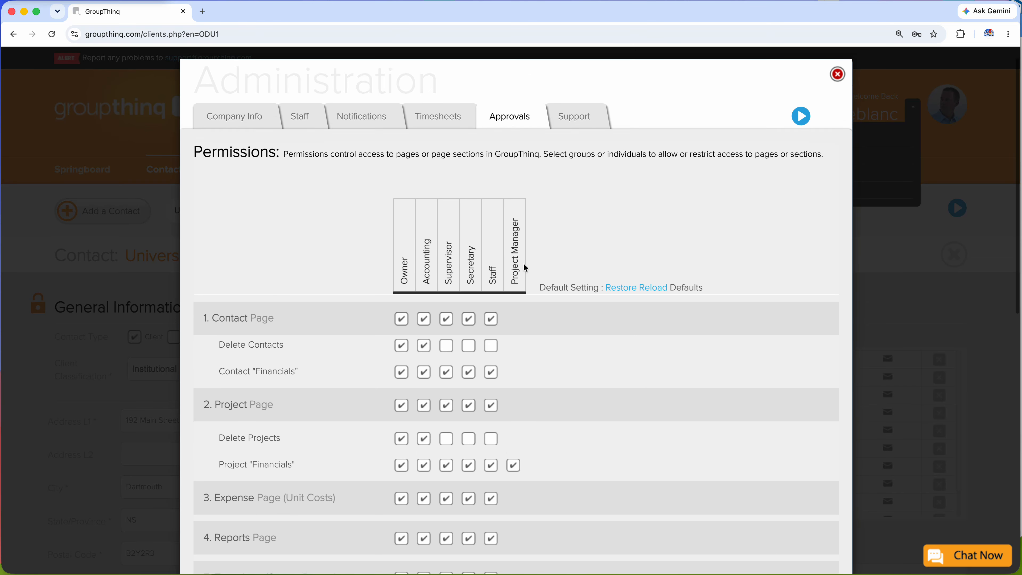
Return to the owner's staff profile and review the Employment Category choices, keeping Full-Time.
left_click(298, 137)
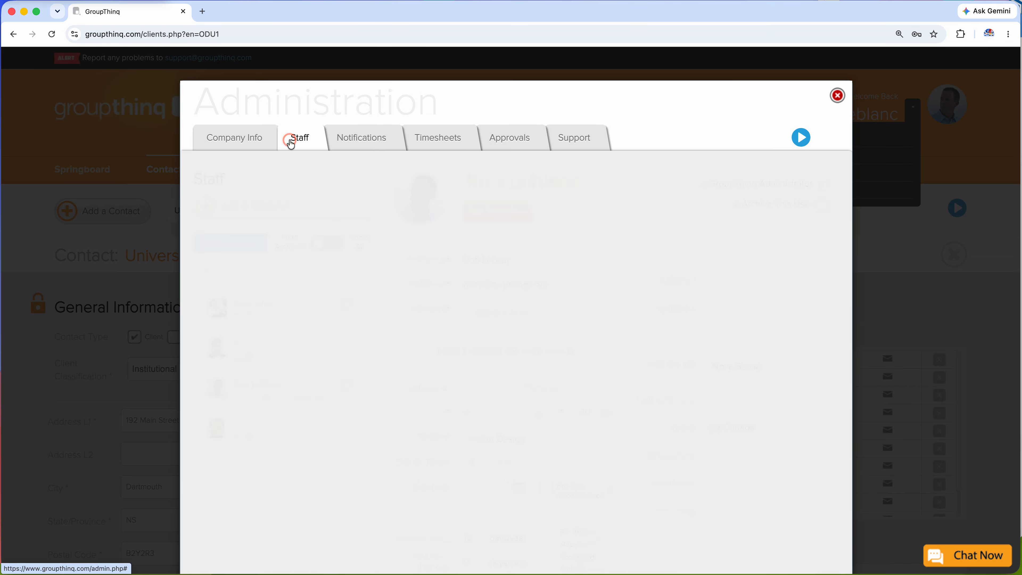
scroll(527, 479, "down", 4)
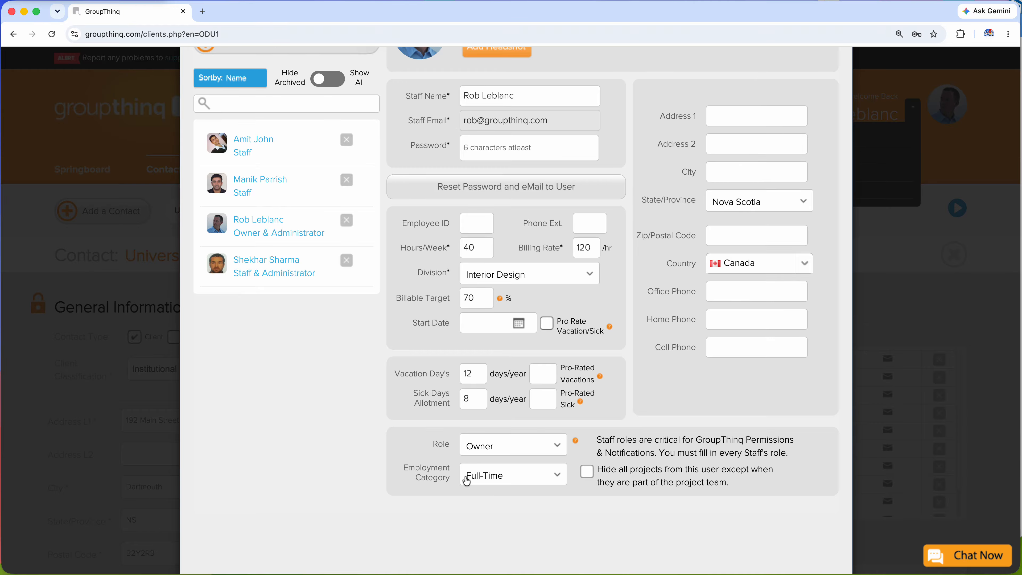
left_click(519, 478)
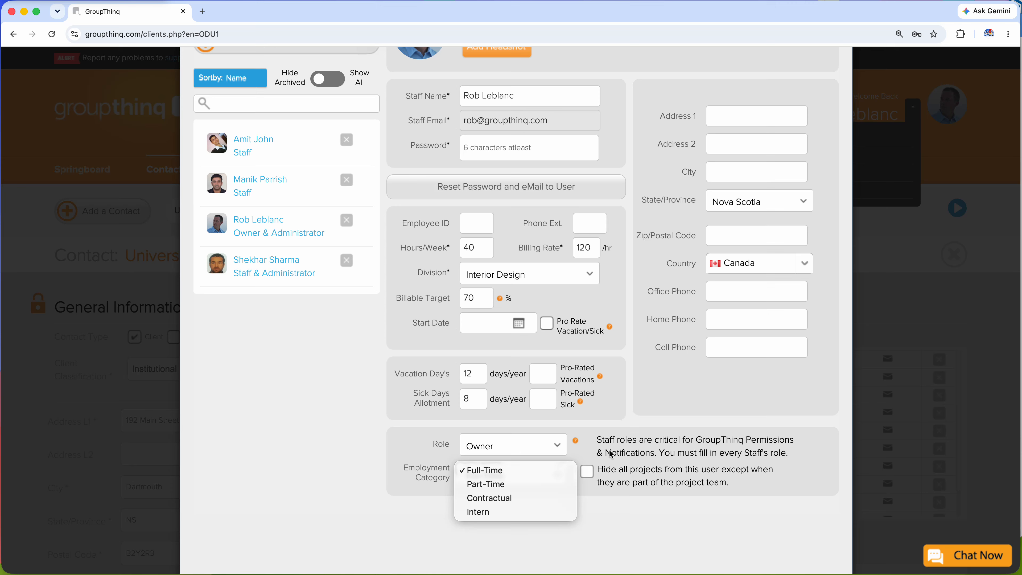
left_click(595, 463)
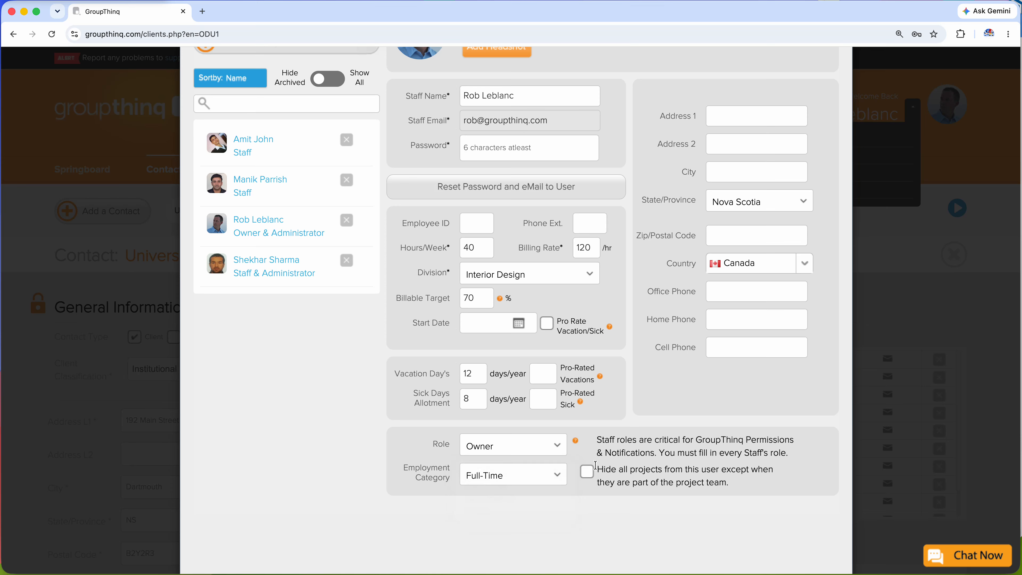
left_click(550, 478)
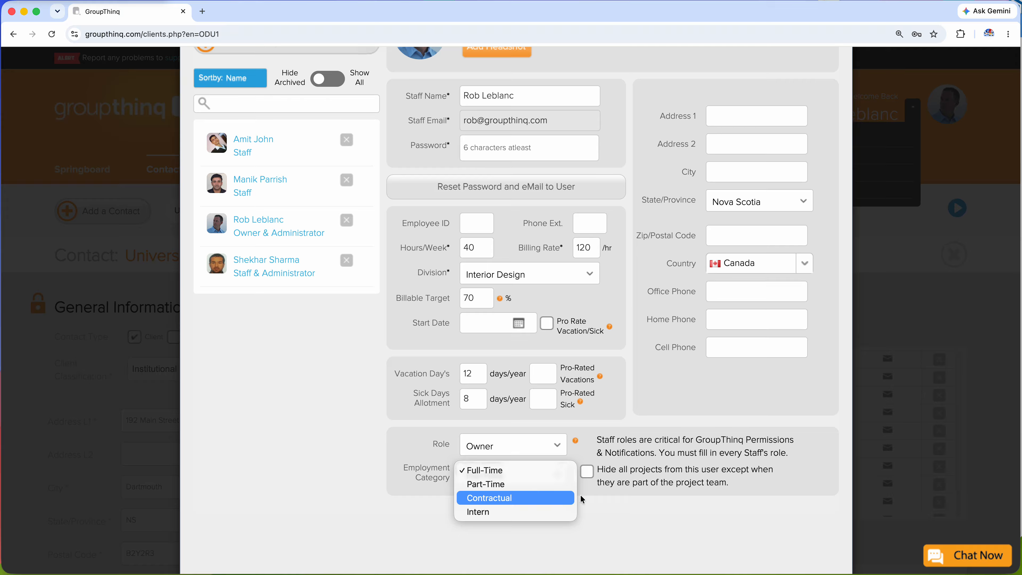
left_click(590, 492)
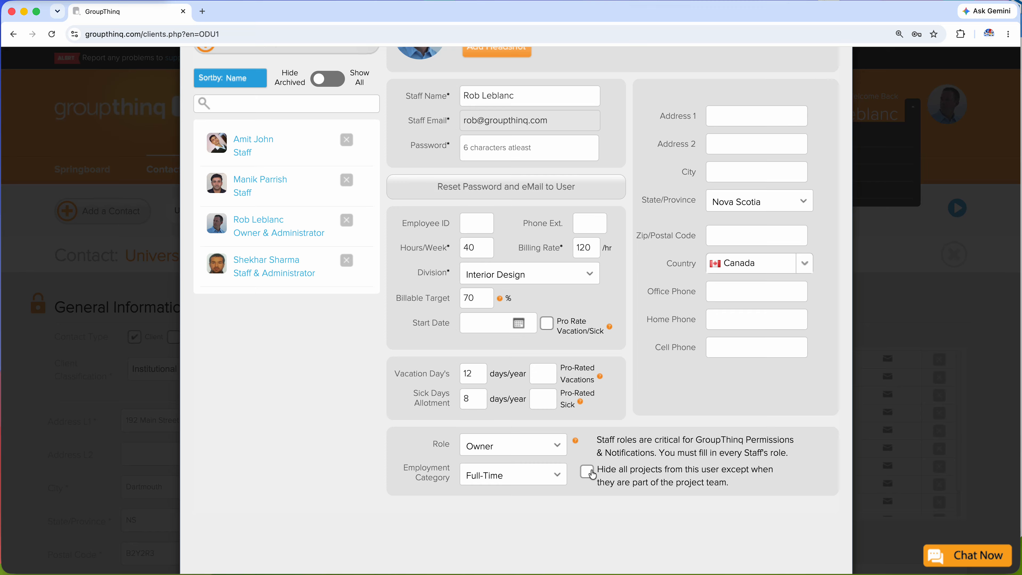
Try the option that hides all projects from this user except when they are part of the project team.
left_click(589, 475)
left_click(588, 474)
Show all employees including archived ones in the staff list, and hide the archived ones again.
scroll(622, 495, "up", 2)
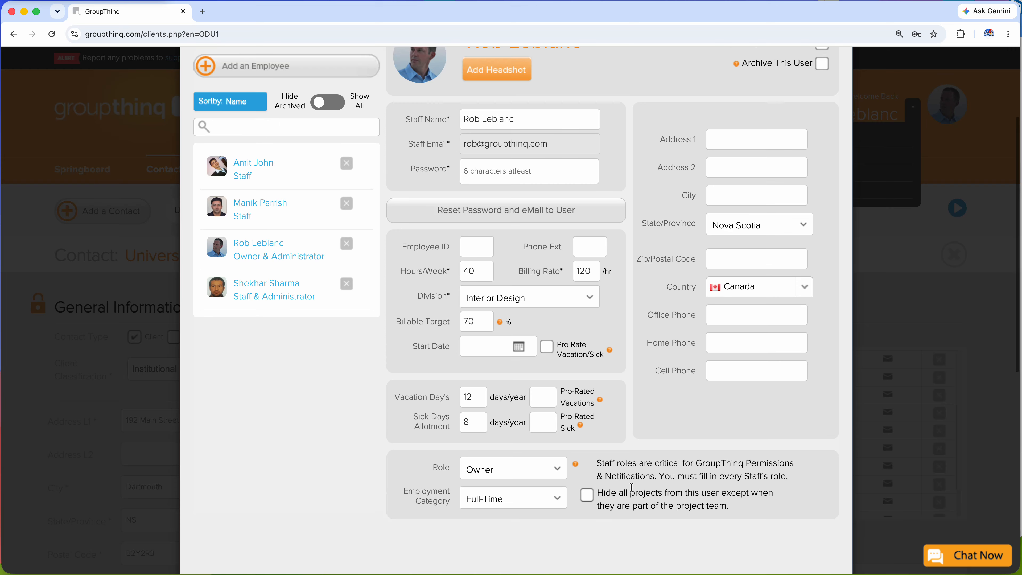
scroll(615, 501, "up", 3)
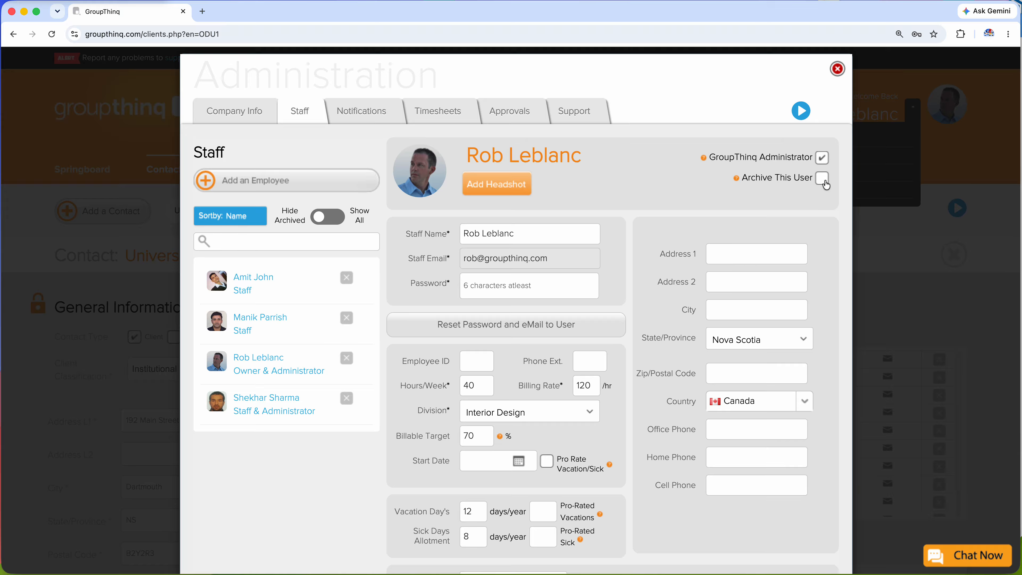
left_click(333, 219)
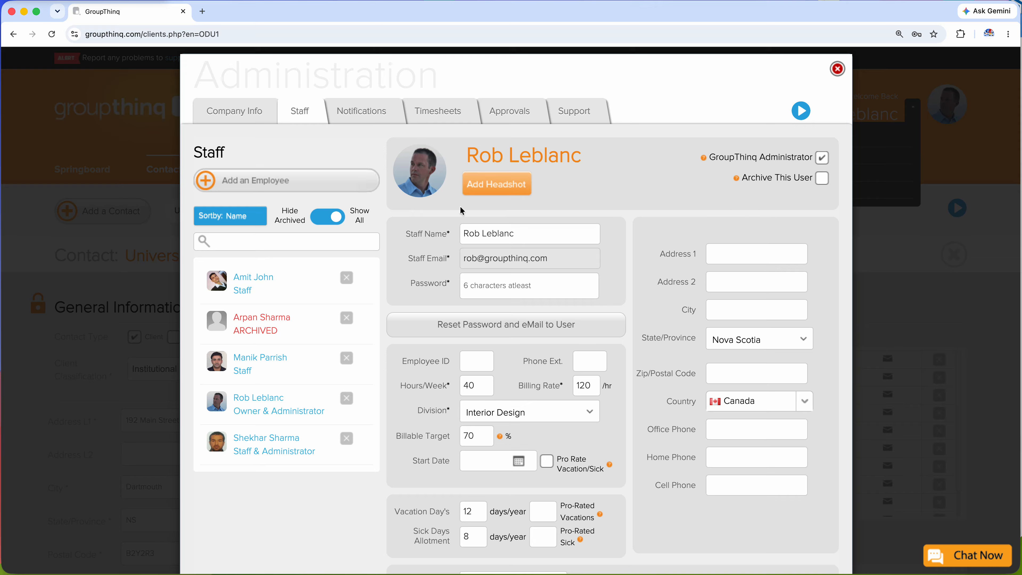
left_click(321, 221)
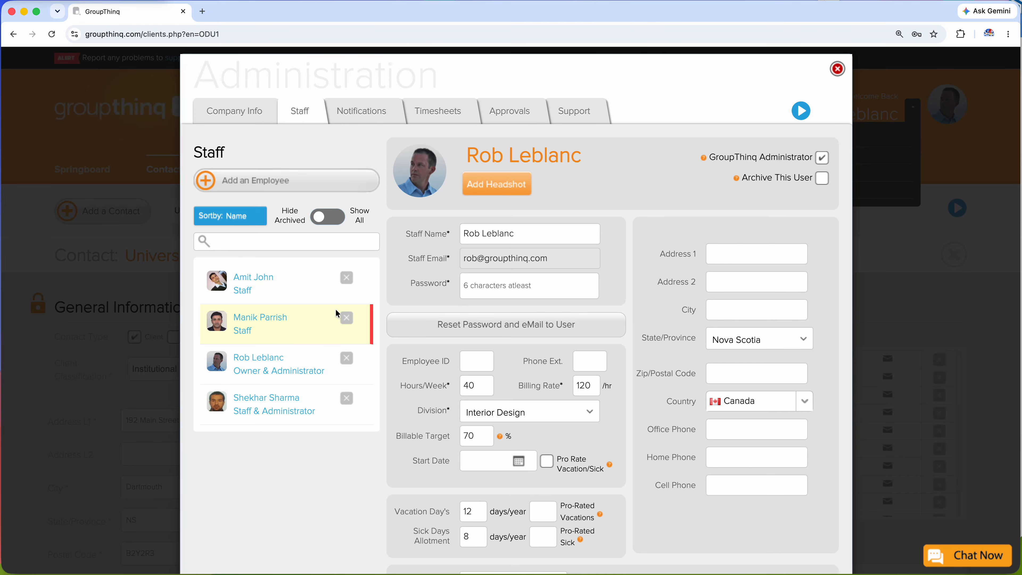
scroll(379, 278, "down", 3)
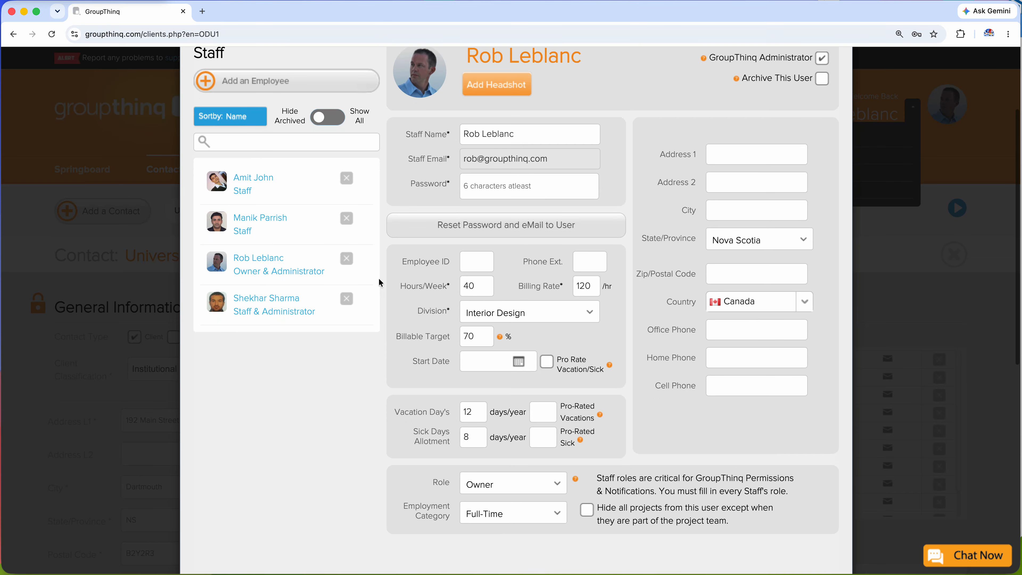
scroll(380, 282, "up", 3)
scroll(379, 278, "down", 5)
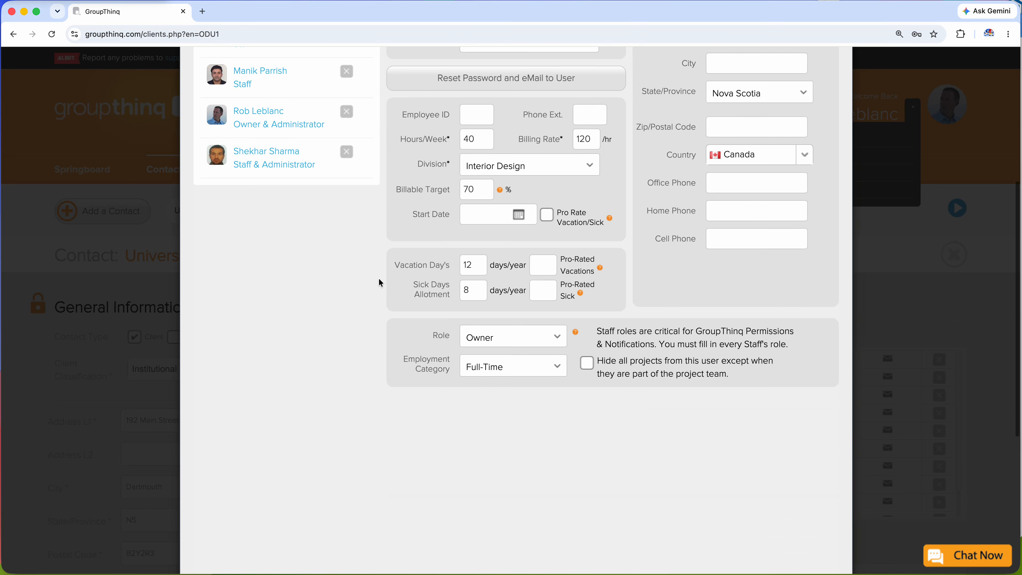
scroll(379, 278, "up", 6)
scroll(407, 240, "down", 10)
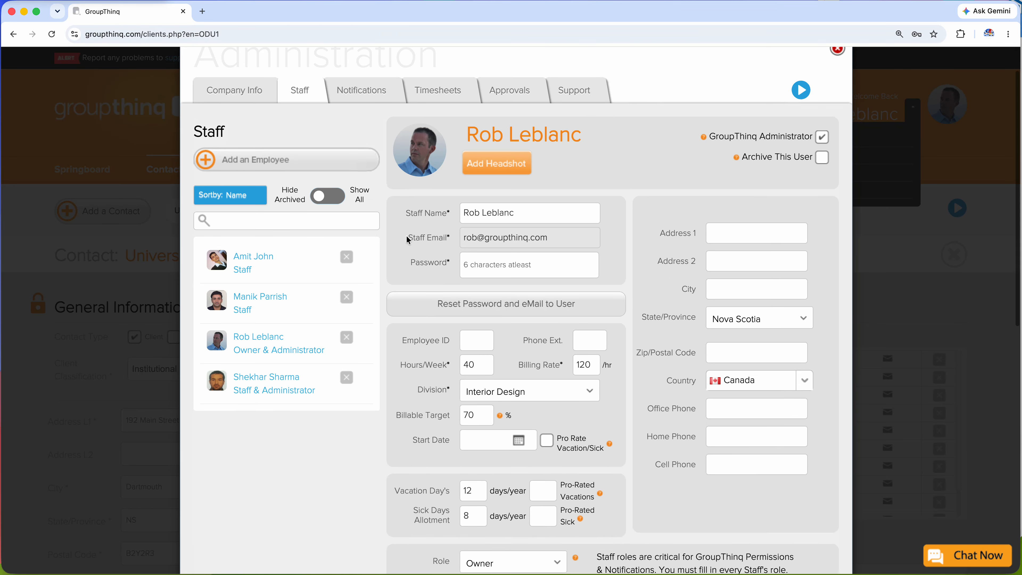
scroll(406, 238, "up", 10)
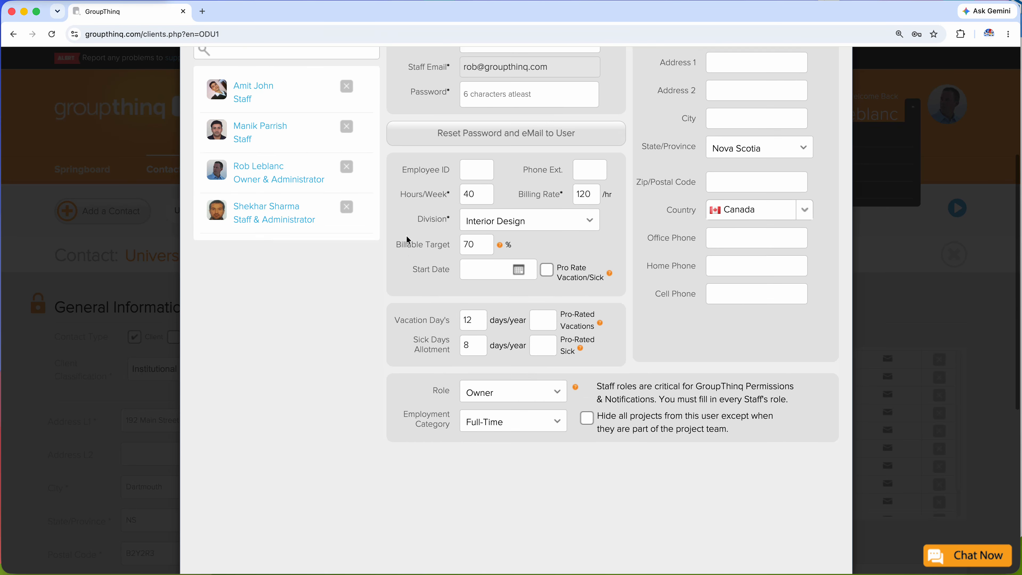